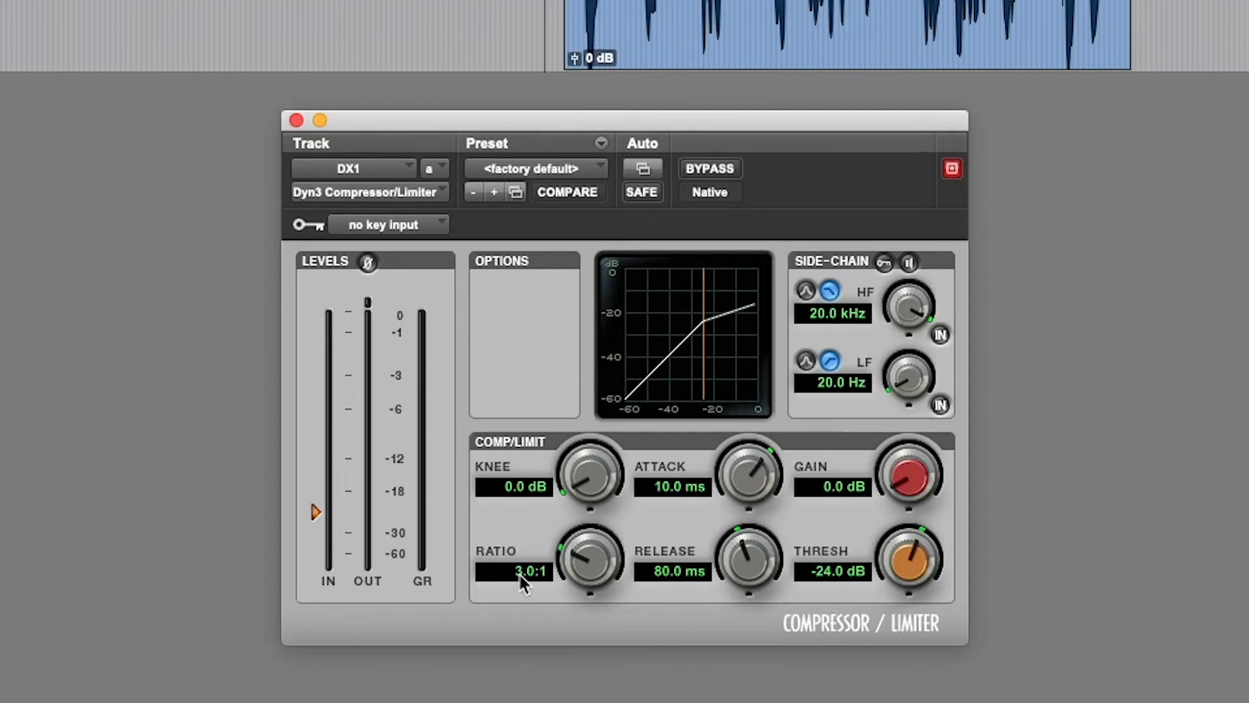
Set the compressor's ratio to 8:1 and its threshold to -18 dB.
{"action": "left_click", "coordinate": [520, 573]}
{"action": "type", "text": "8"}
{"action": "key", "text": "Return"}
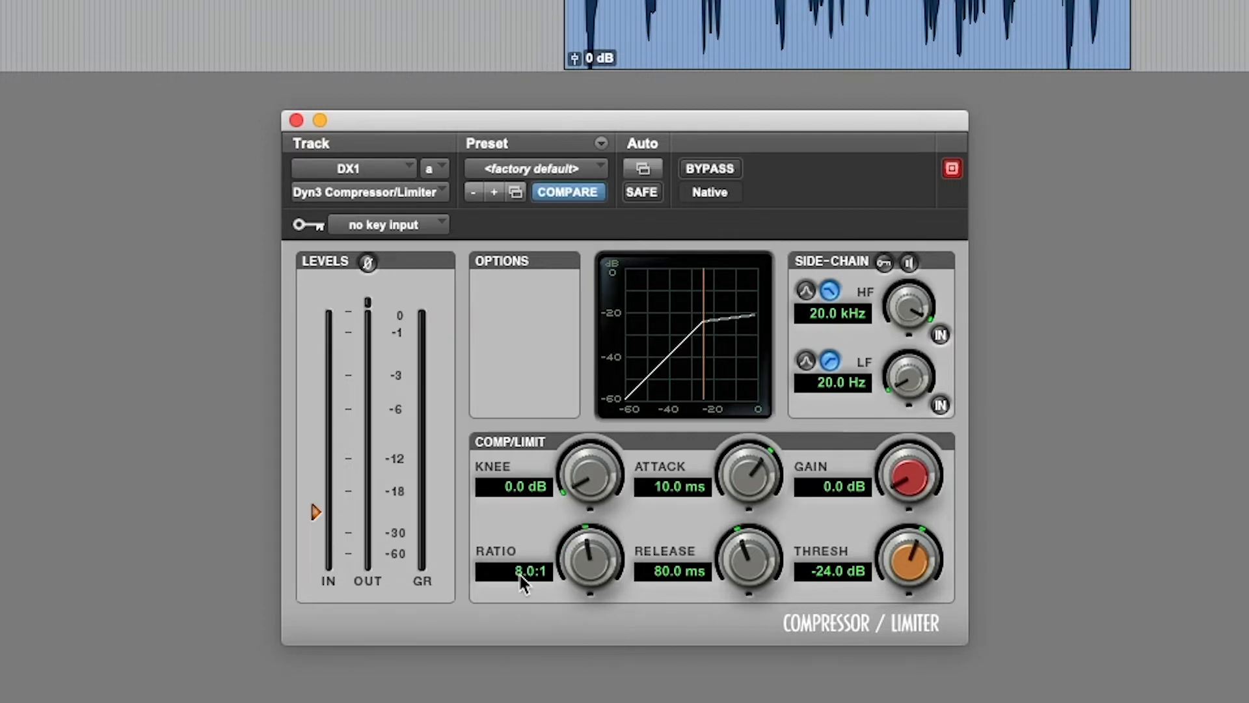
{"action": "left_click", "coordinate": [840, 572]}
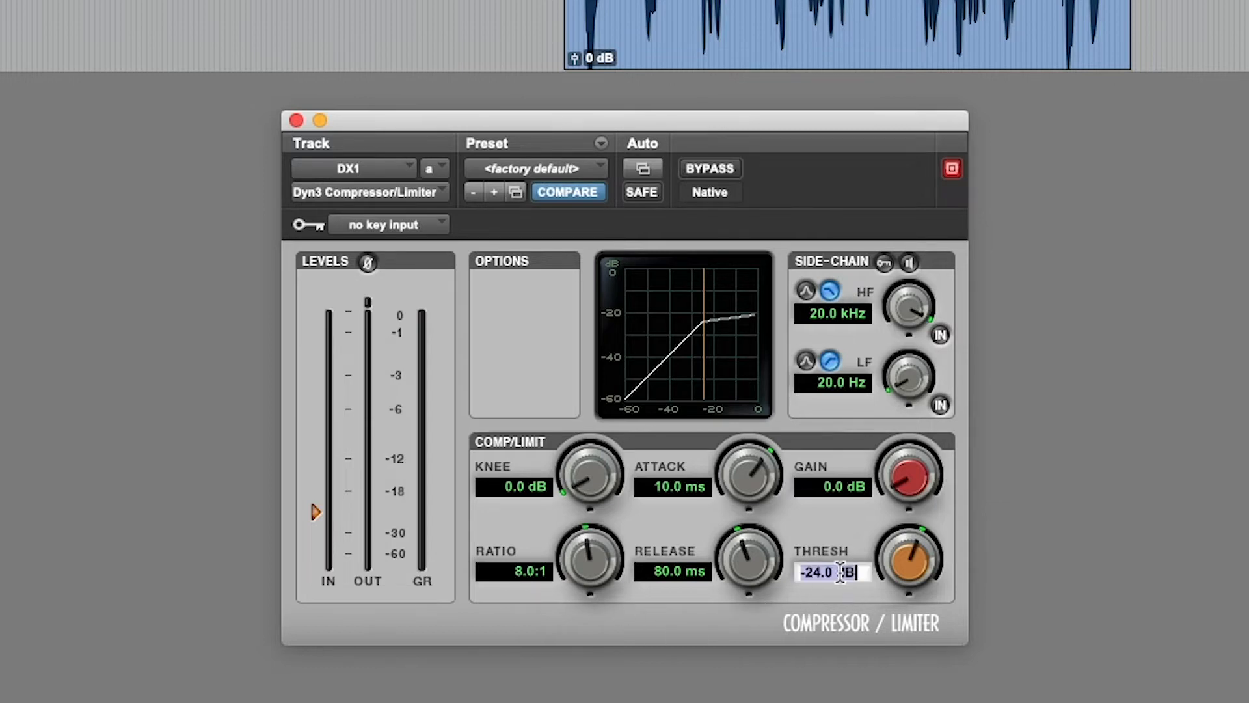
{"action": "type", "text": "-18"}
{"action": "key", "text": "Return"}
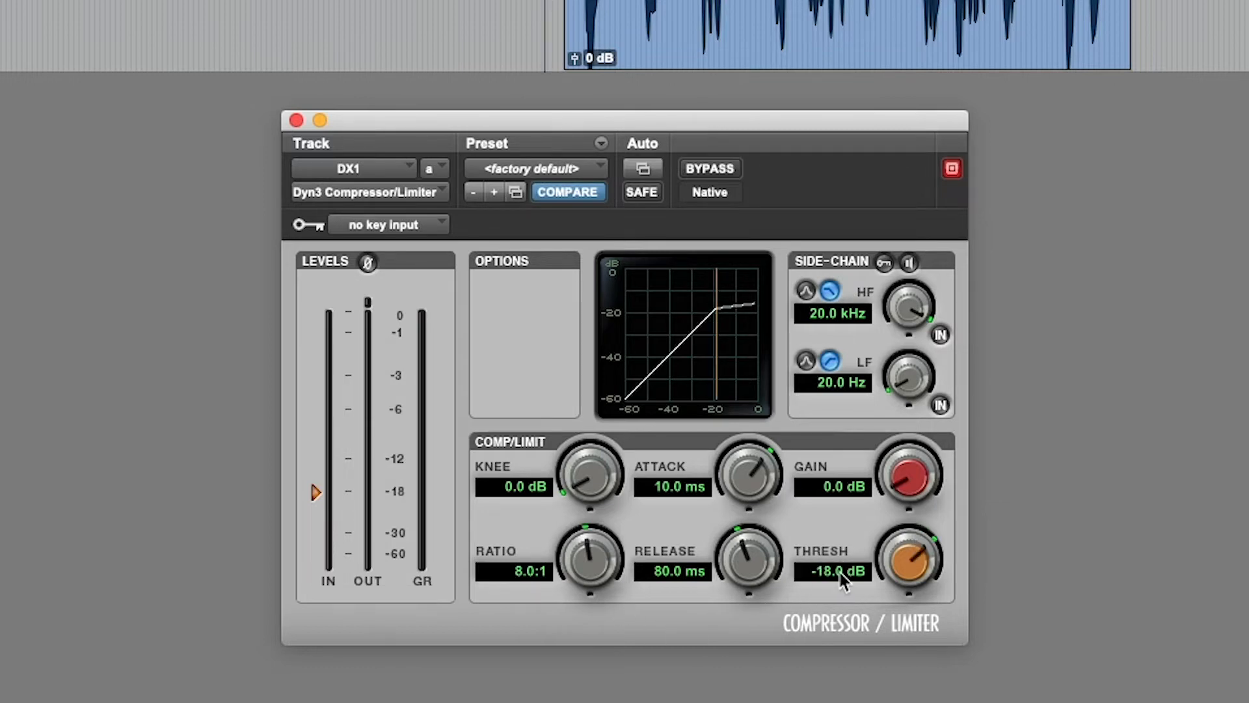
Set the compressor's ratio to 25:1 for limiter-style compression.
{"action": "left_click", "coordinate": [516, 574]}
{"action": "type", "text": "25"}
{"action": "key", "text": "Return"}
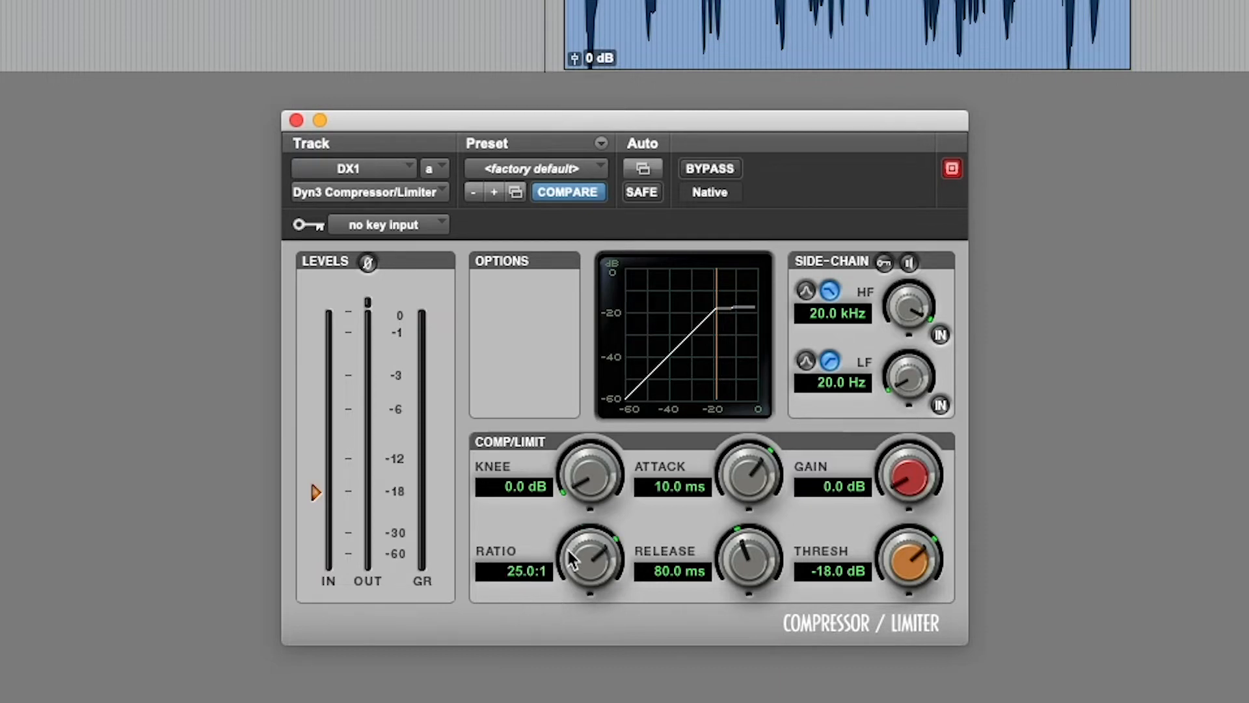
{"action": "left_click_drag", "start_coordinate": [578, 558], "coordinate": [521, 576]}
{"action": "left_click", "coordinate": [520, 576]}
{"action": "type", "text": "25"}
{"action": "key", "text": "Return"}
Lower the compressor's threshold to -28 dB.
{"action": "left_click_drag", "start_coordinate": [906, 556], "coordinate": [818, 584]}
{"action": "left_click", "coordinate": [823, 572]}
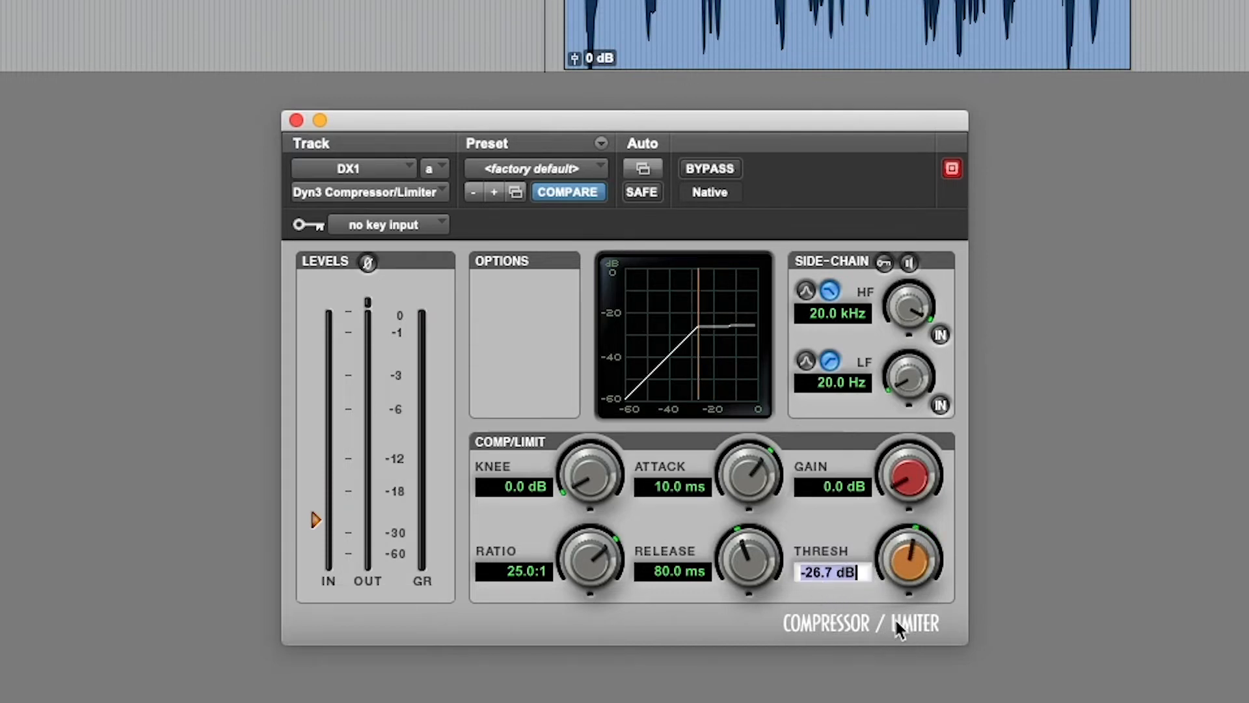
{"action": "type", "text": "-28"}
{"action": "key", "text": "Return"}
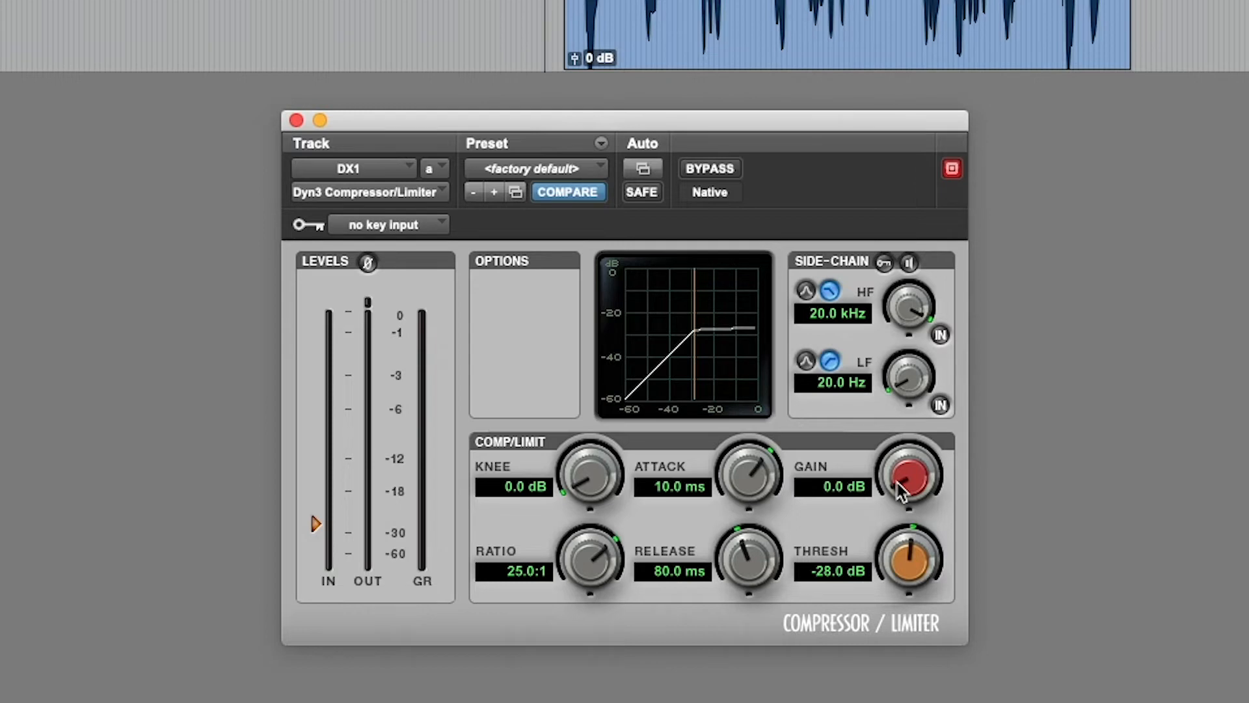
Set the compressor's gain to 6 dB and audition the clip on the DX1 track.
{"action": "left_click", "coordinate": [849, 487]}
{"action": "type", "text": "6"}
{"action": "key", "text": "Return"}
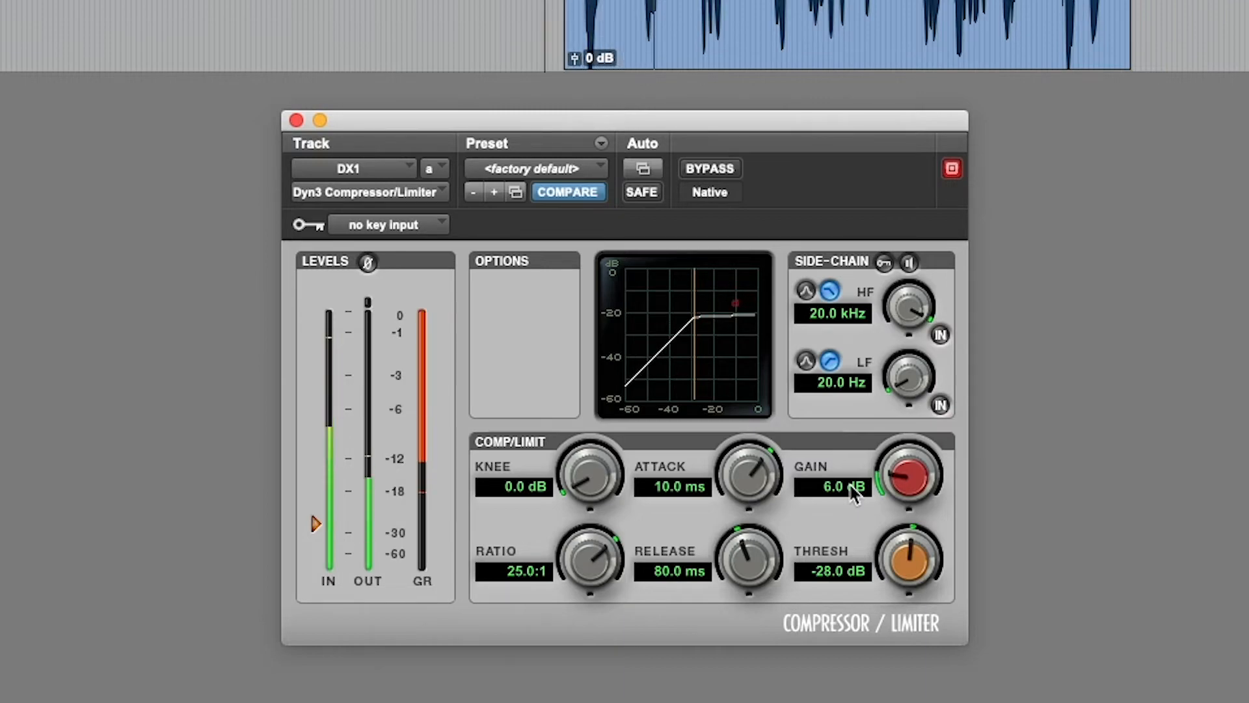
{"action": "key", "text": "space"}
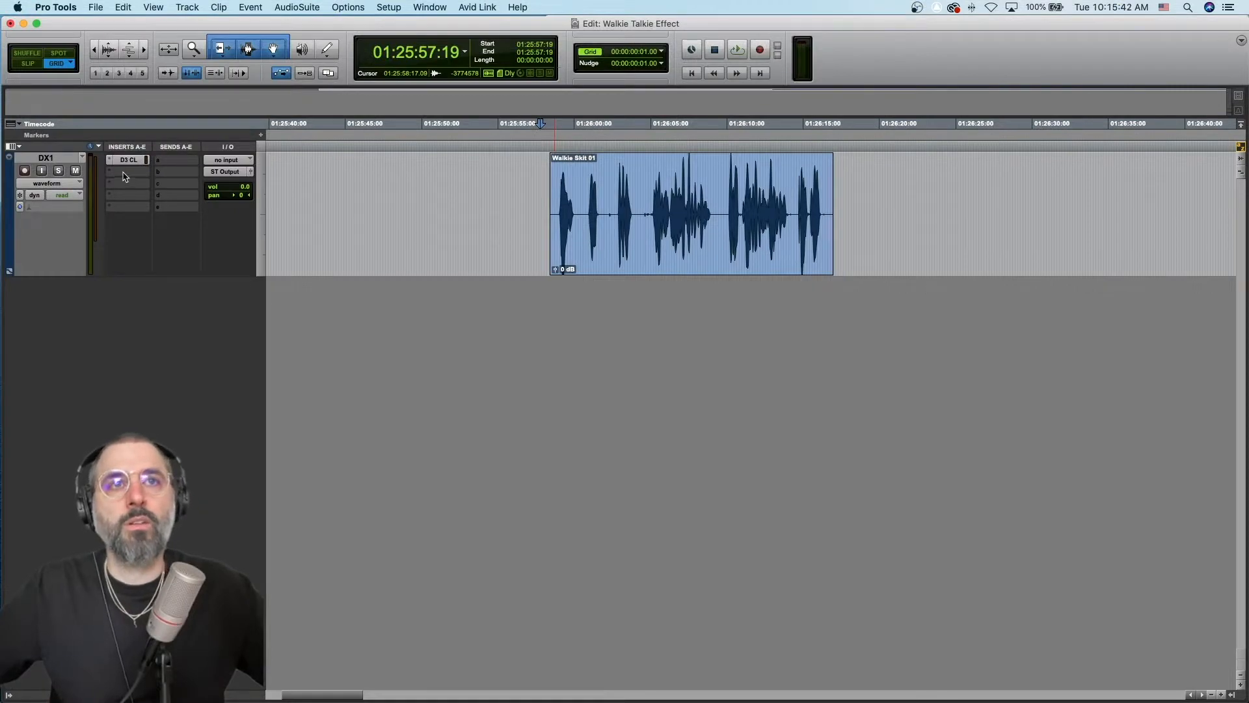
Add an EQ3 7-Band (mono) plug-in to the DX1 track's second insert slot.
{"action": "left_click", "coordinate": [123, 172]}
{"action": "mouse_move", "coordinate": [240, 192]}
{"action": "mouse_move", "coordinate": [464, 197]}
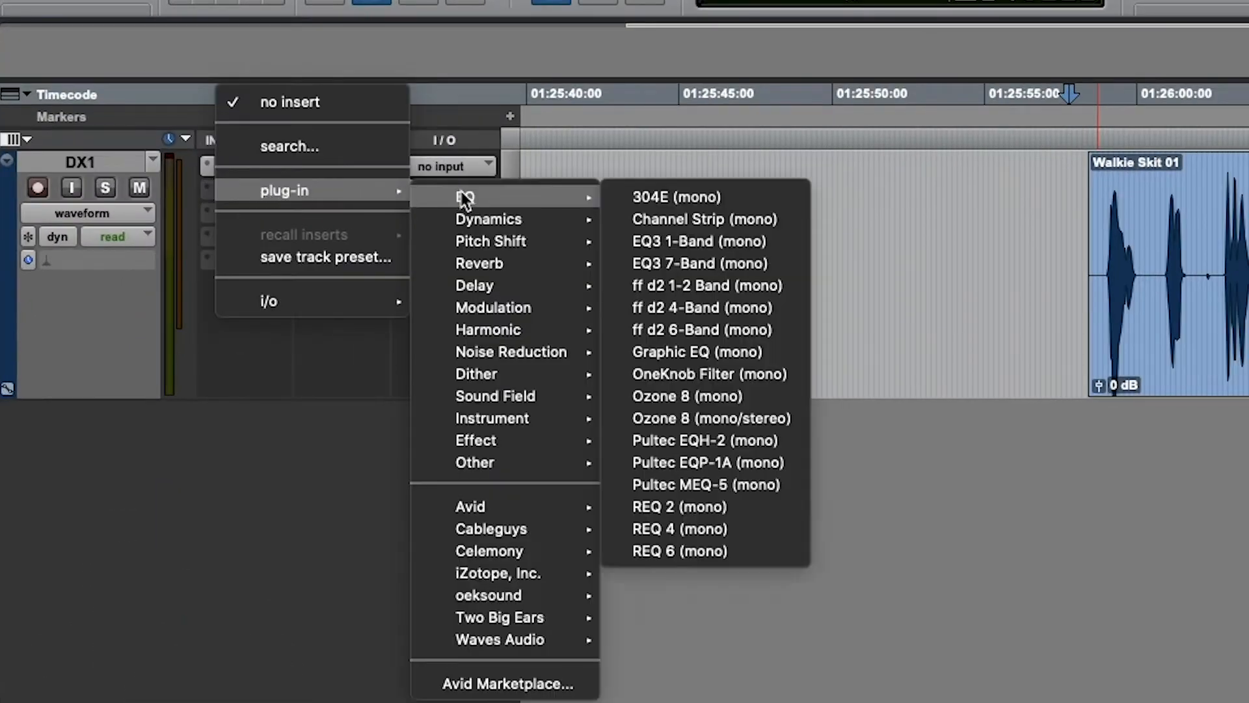
{"action": "left_click", "coordinate": [670, 263]}
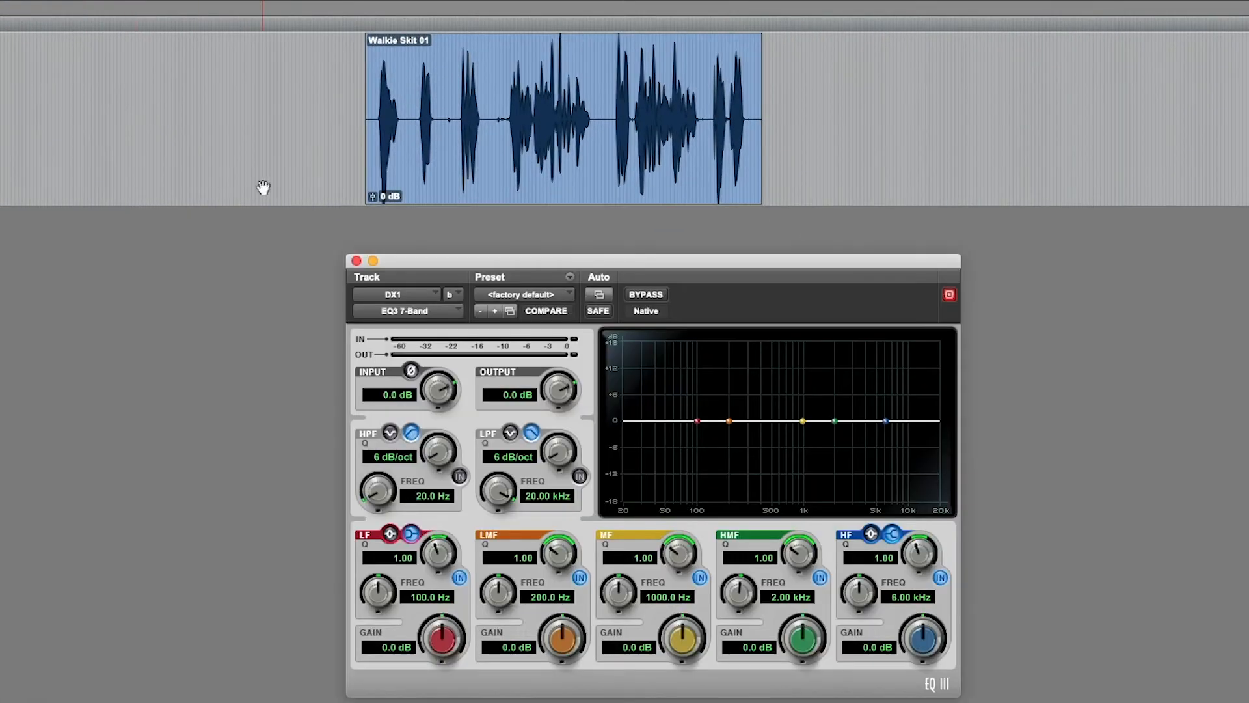
Load the Cell Phone - 7 Band preset from the Special Effects presets into the EQ.
{"action": "left_click", "coordinate": [539, 300]}
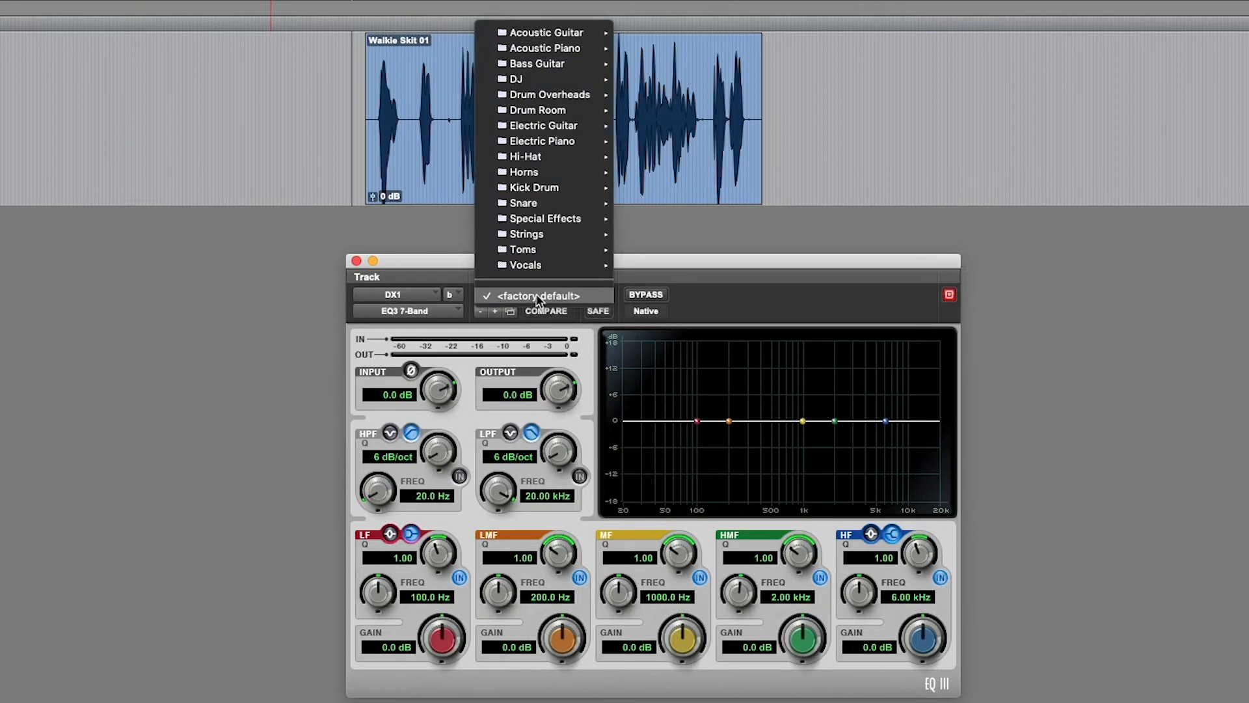
{"action": "mouse_move", "coordinate": [548, 222]}
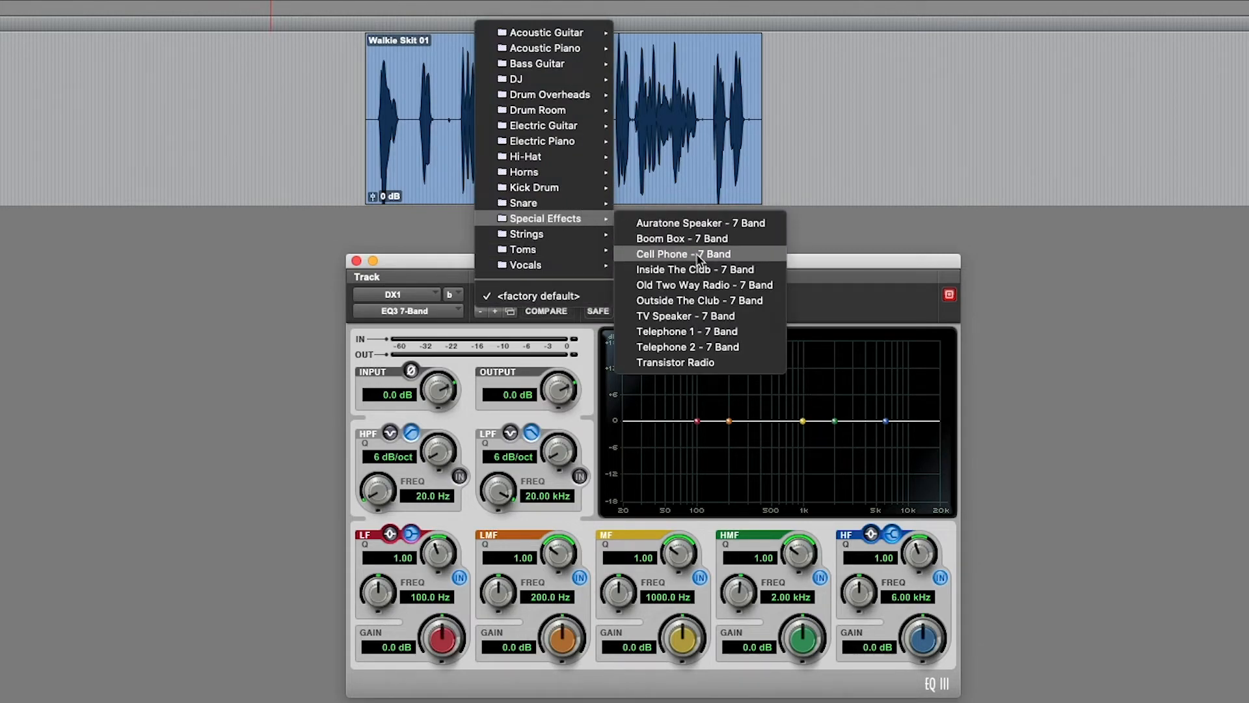
{"action": "left_click", "coordinate": [699, 255]}
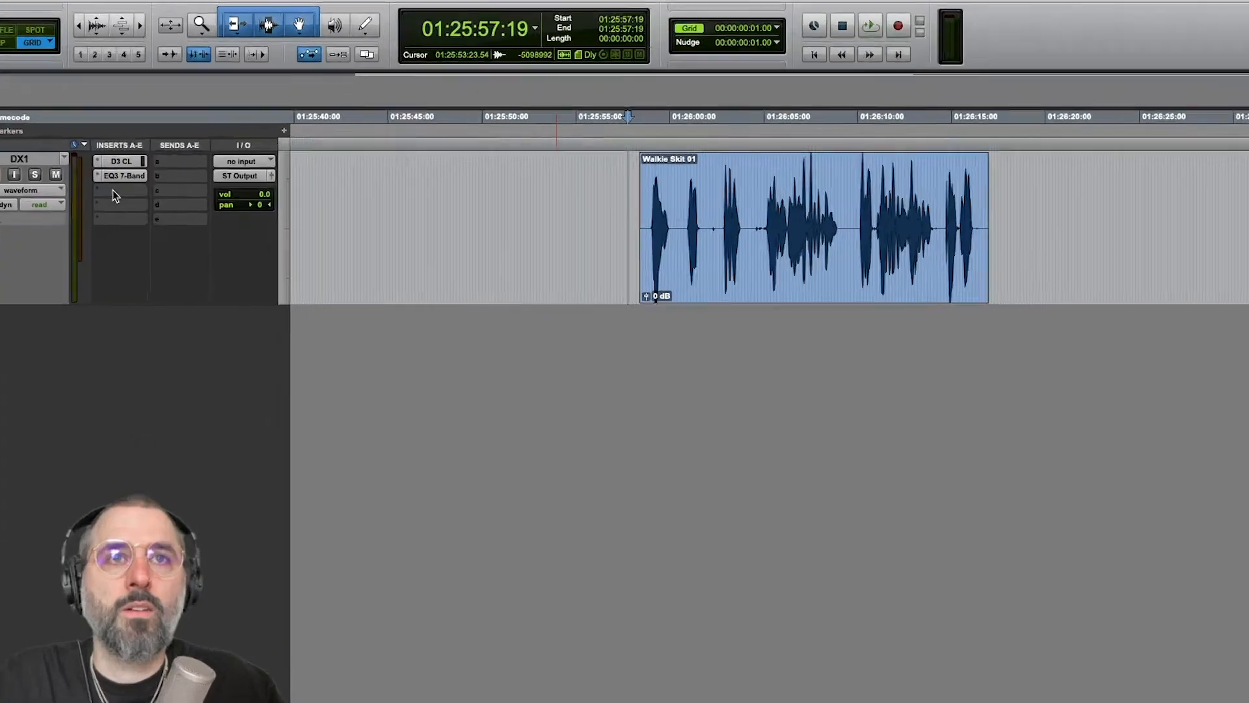
Add the SansAmp PSA-1 (mono) harmonic plug-in to the DX1 track's third insert slot.
{"action": "left_click", "coordinate": [123, 184]}
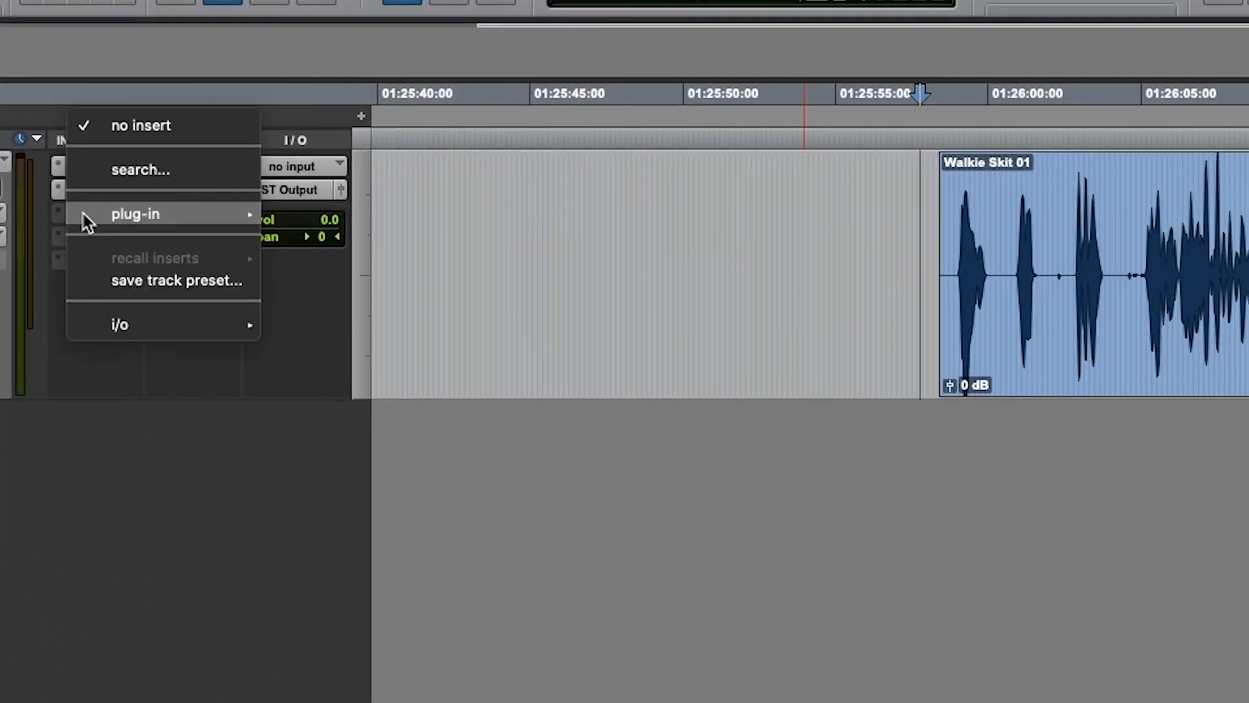
{"action": "mouse_move", "coordinate": [144, 188]}
{"action": "mouse_move", "coordinate": [335, 224]}
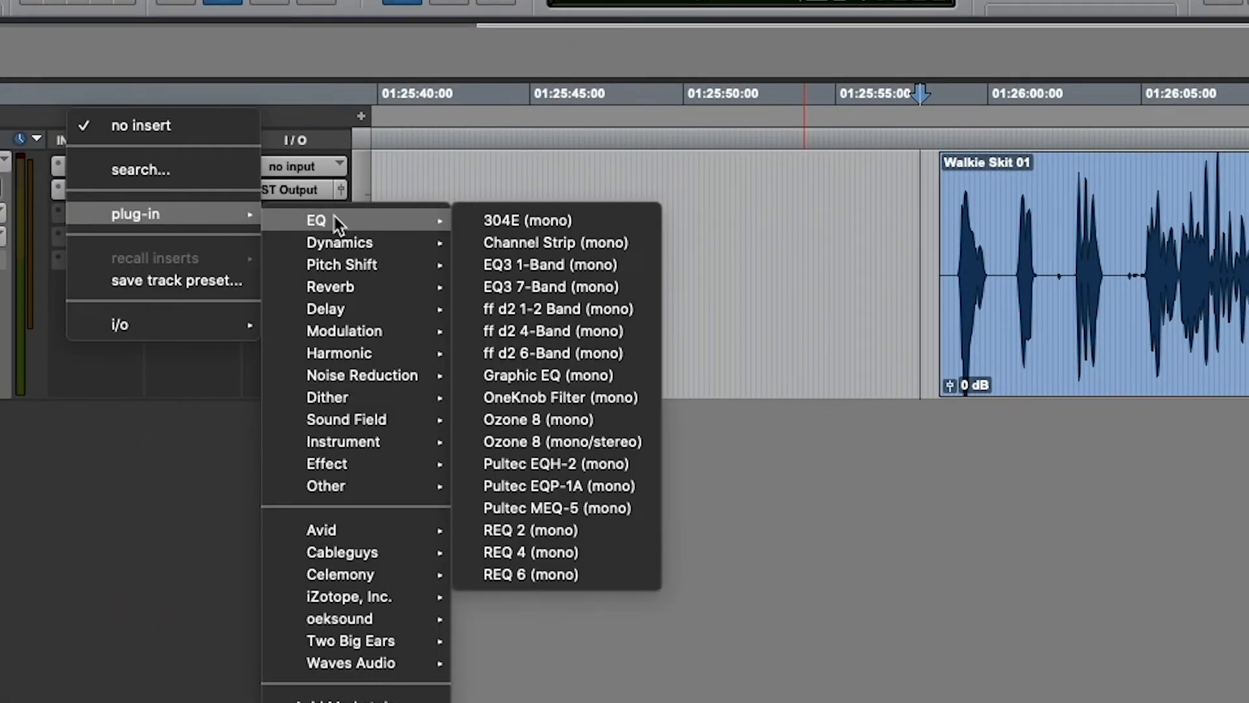
{"action": "mouse_move", "coordinate": [366, 350]}
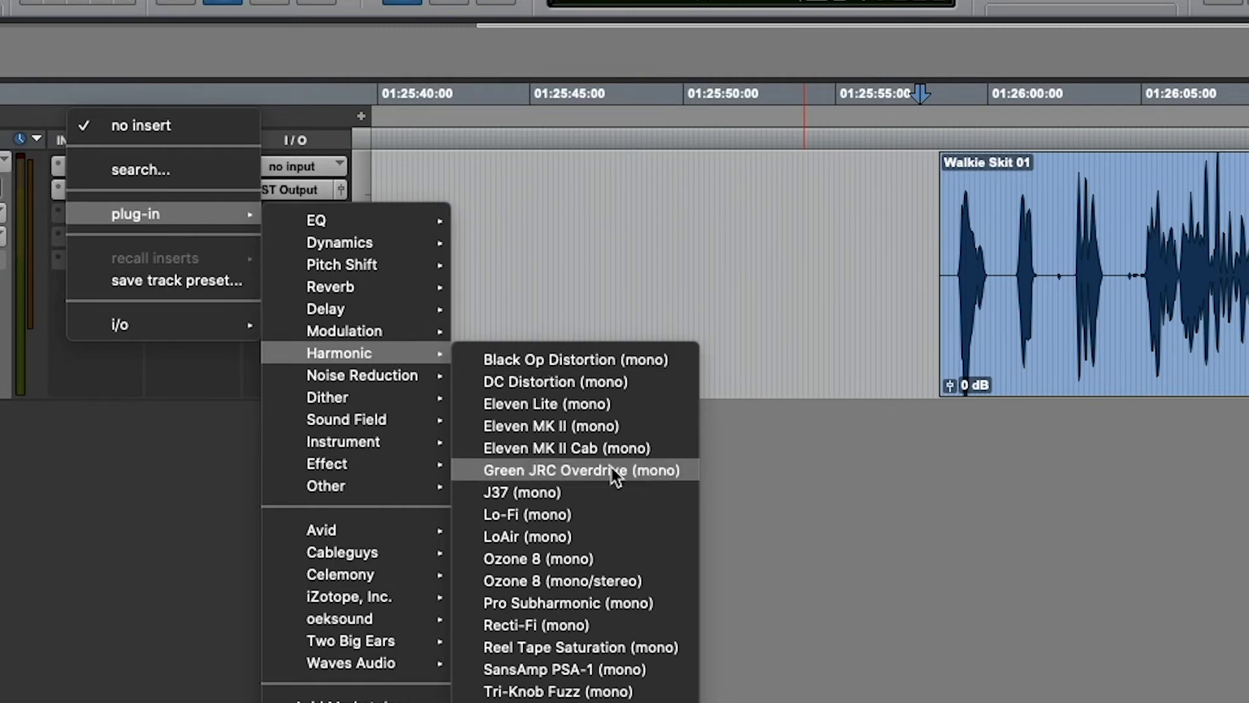
{"action": "left_click", "coordinate": [667, 676]}
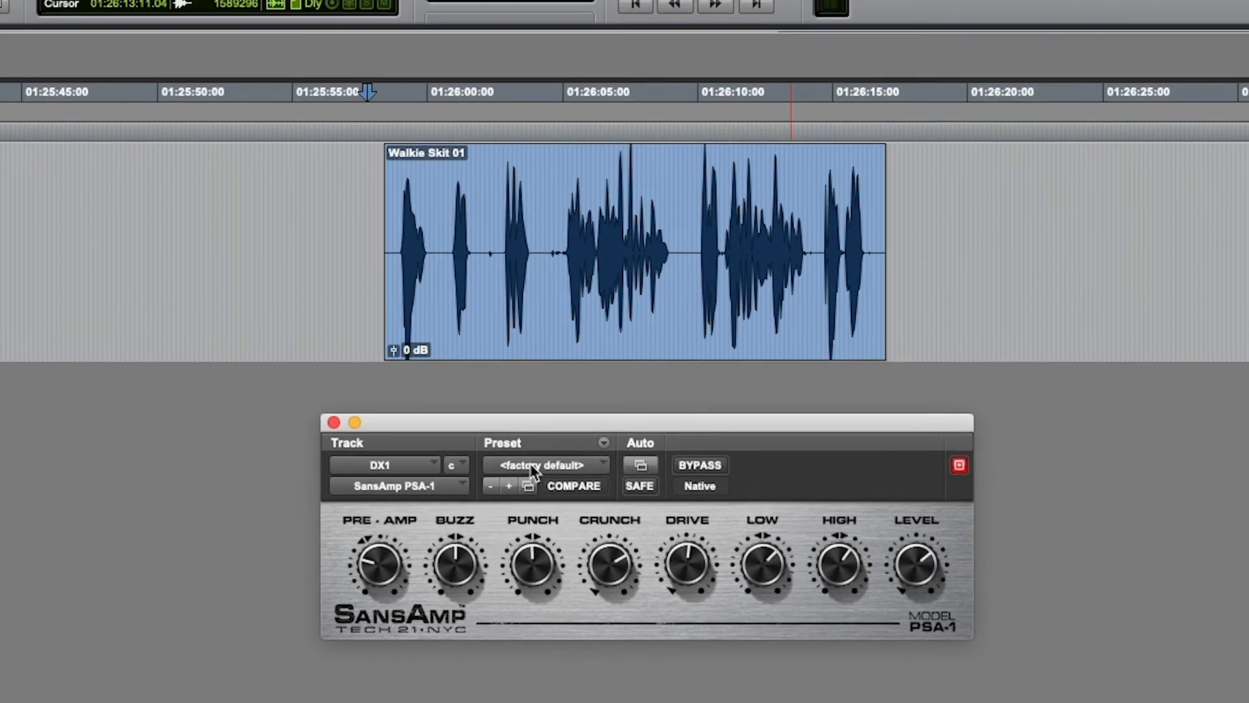
Load the bad PA preset into the SansAmp PSA-1 and play the Walkie Skit 01 clip.
{"action": "left_click", "coordinate": [536, 325]}
{"action": "scroll", "coordinate": [554, 535], "scroll_direction": "up", "scroll_amount": 4}
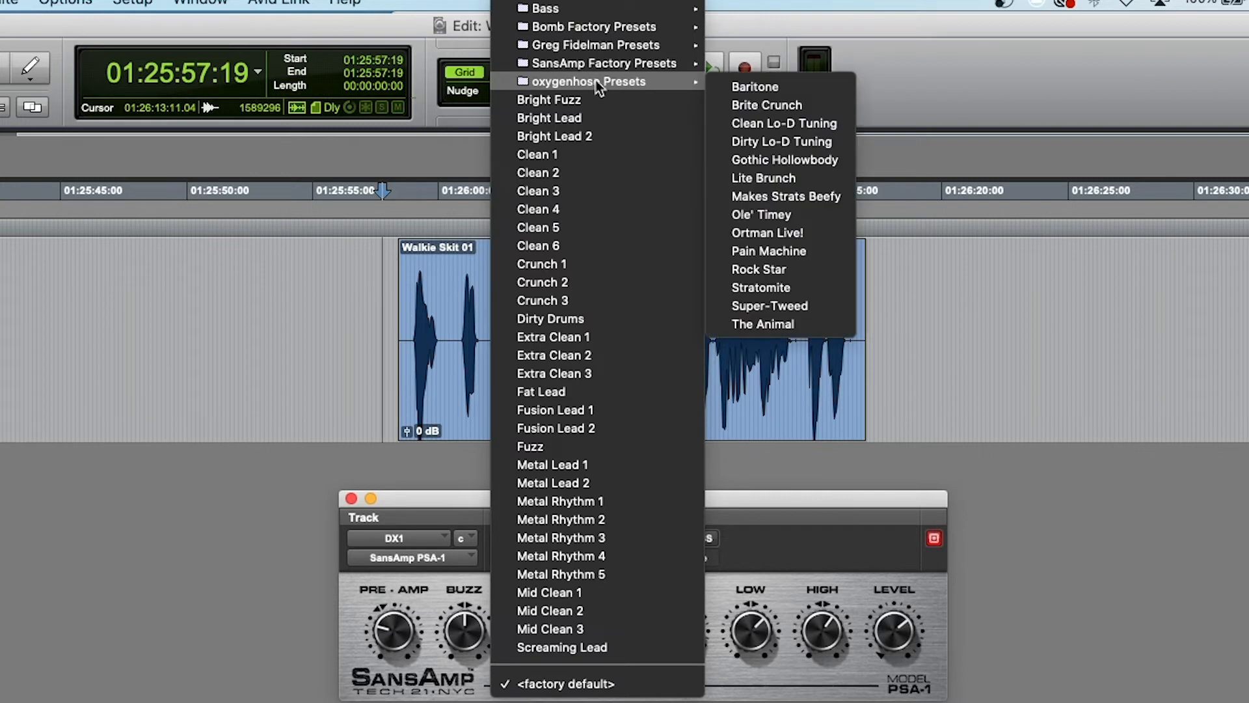
{"action": "mouse_move", "coordinate": [597, 69]}
{"action": "mouse_move", "coordinate": [602, 46]}
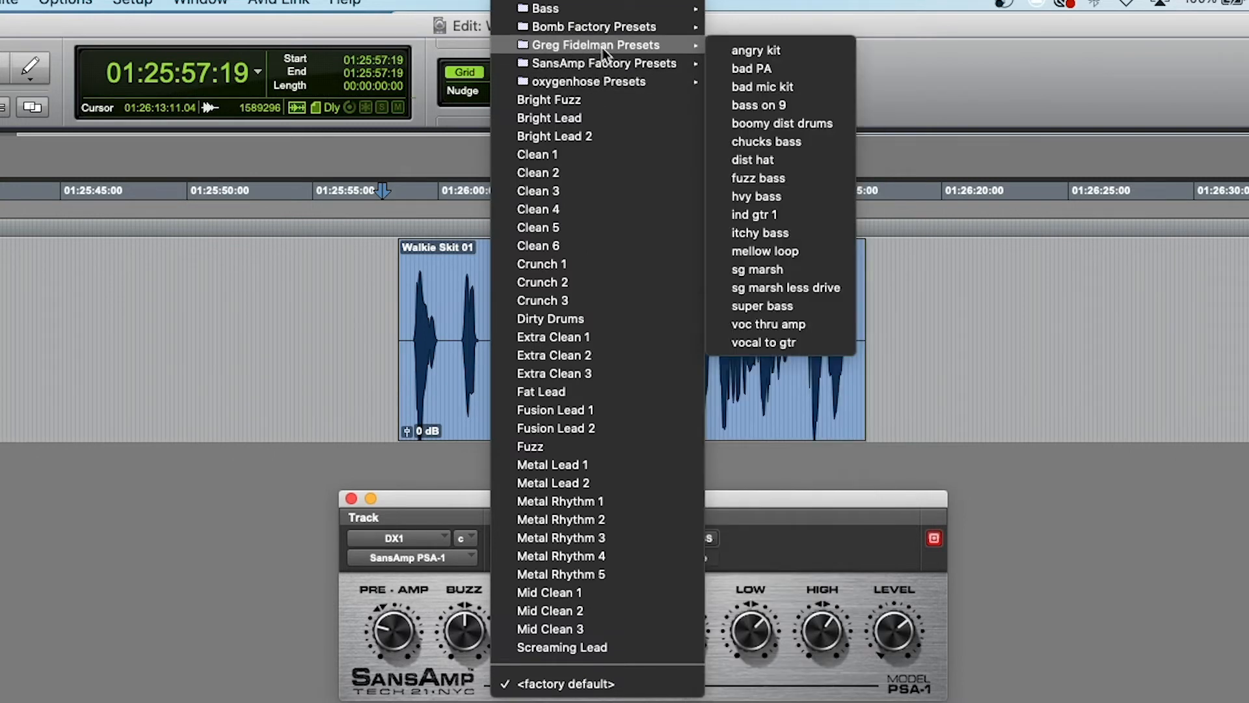
{"action": "left_click", "coordinate": [783, 71]}
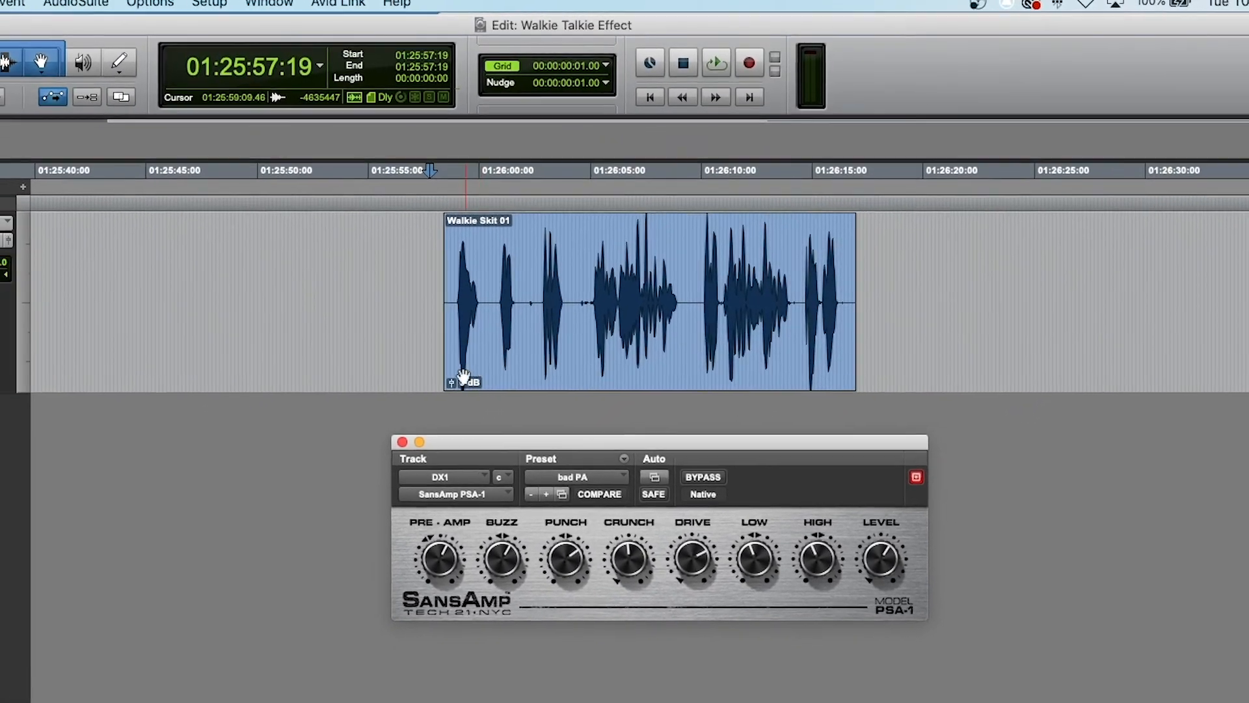
{"action": "key", "text": "space"}
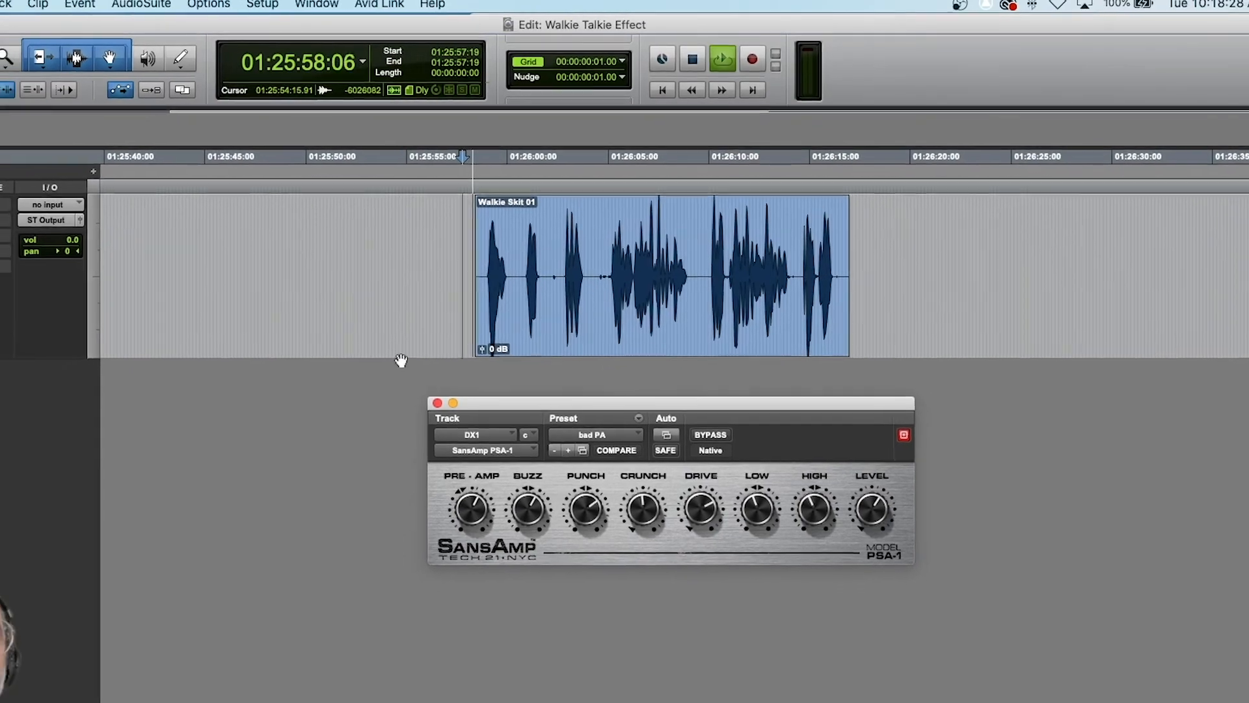